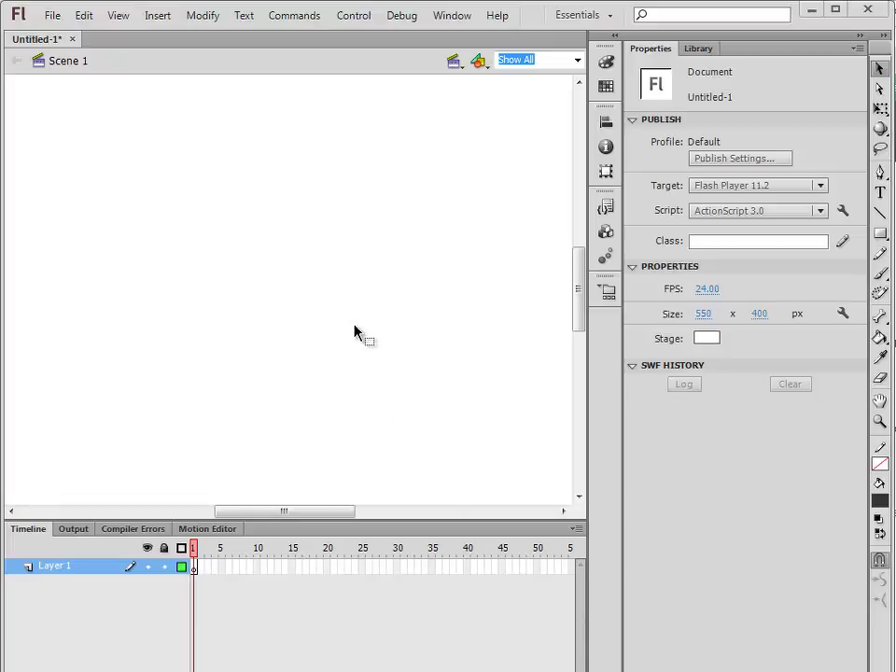
- Activate the Text tool so Properties shows Classic, Static Text, Calibri Regular 24 pt
left_click(879, 193)
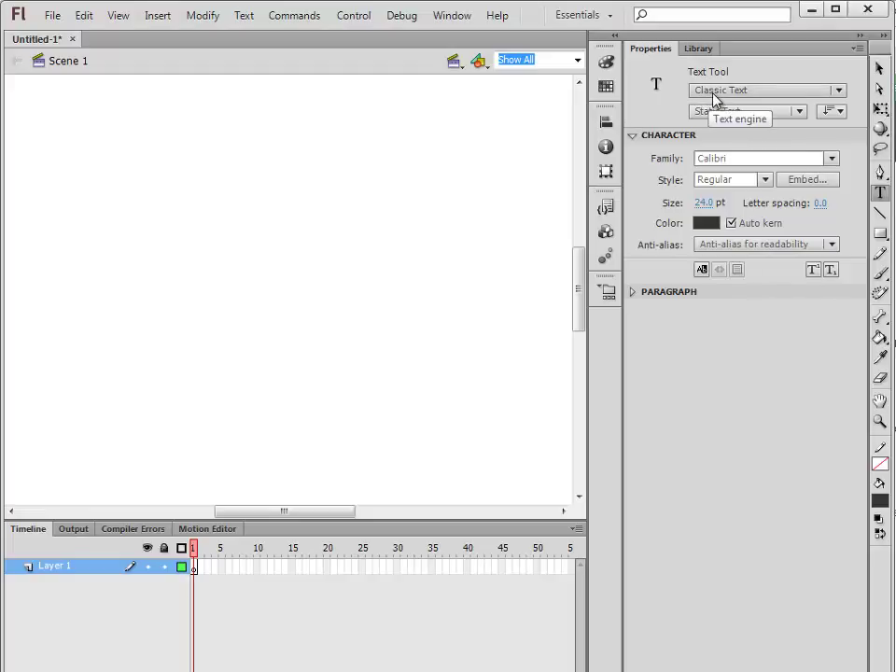
- Keep the Classic Text engine and bring up the text type list (static, dynamic, input)
left_click(761, 92)
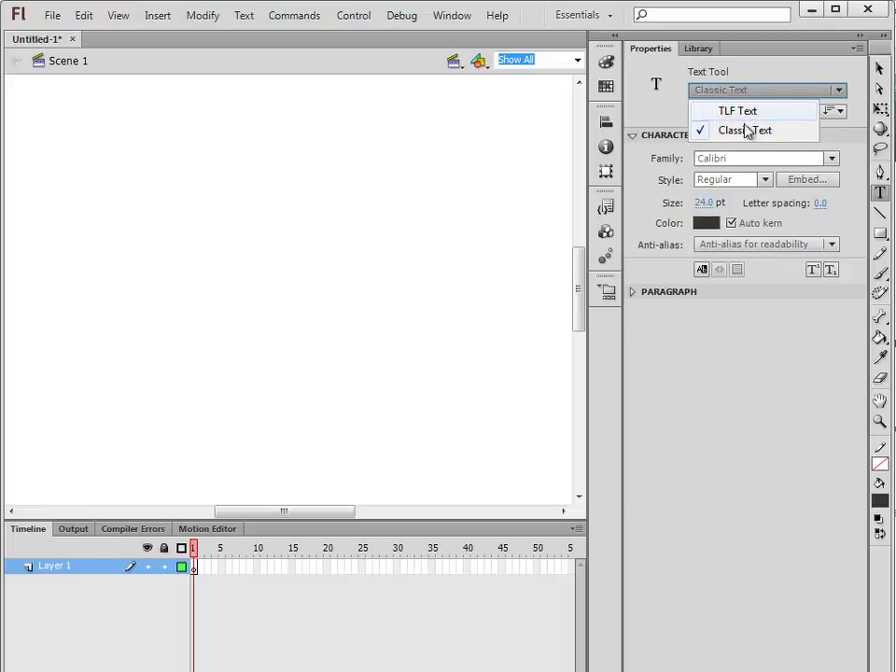
left_click(758, 136)
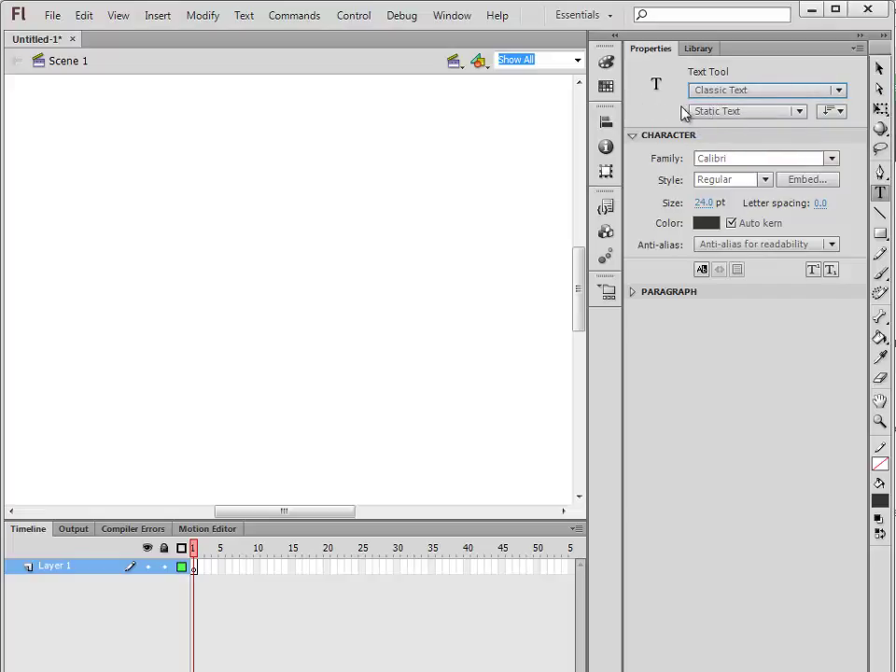
left_click(747, 111)
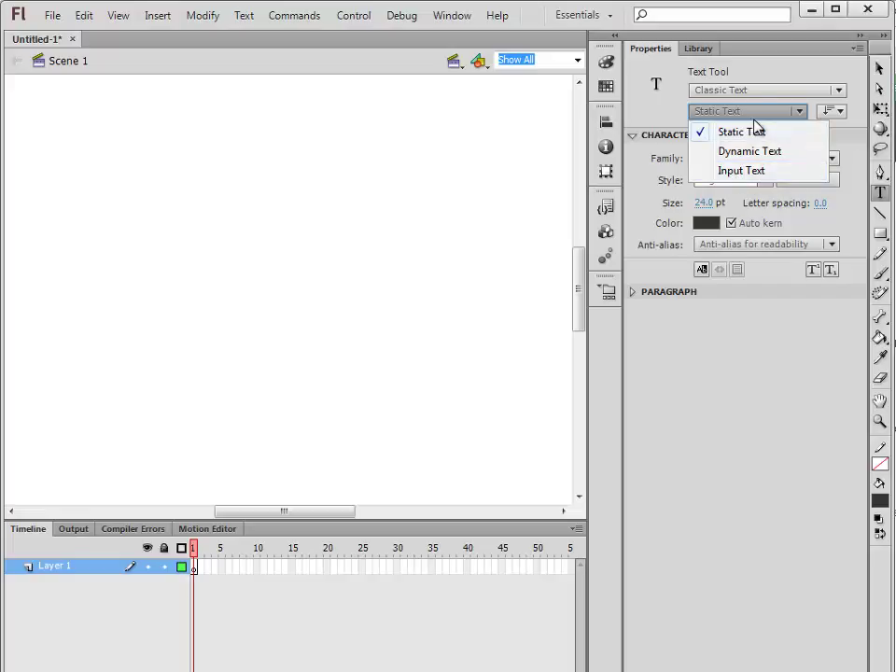
- Keep Static Text and create a 'hello there' field at the stage's upper left, then deselect it
left_click(754, 132)
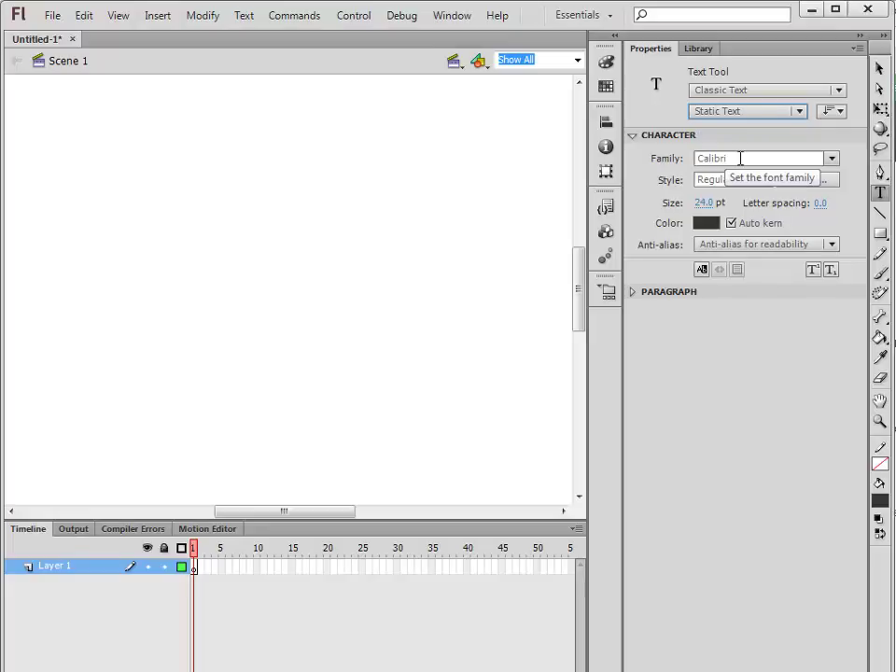
left_click(111, 172)
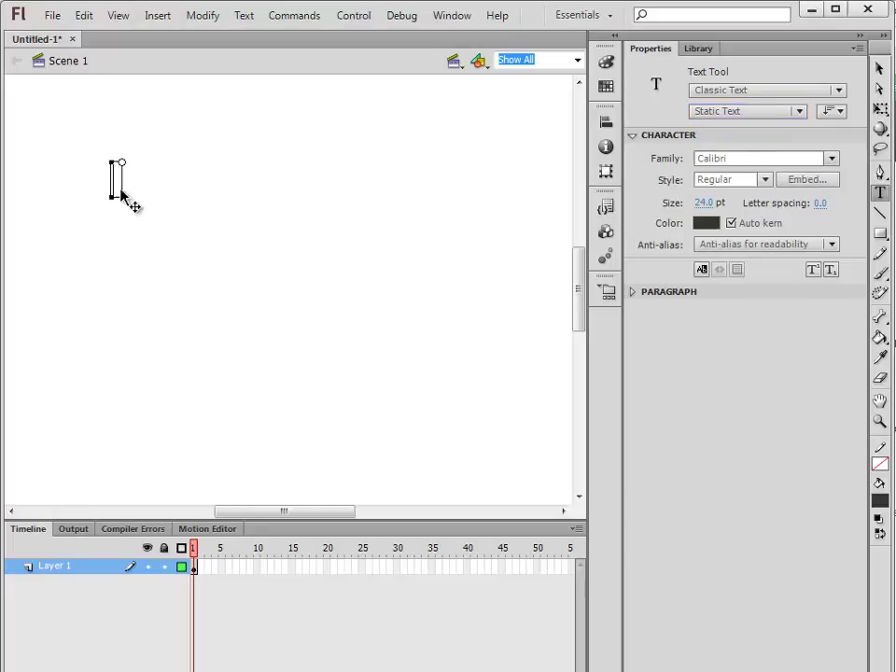
type("hello")
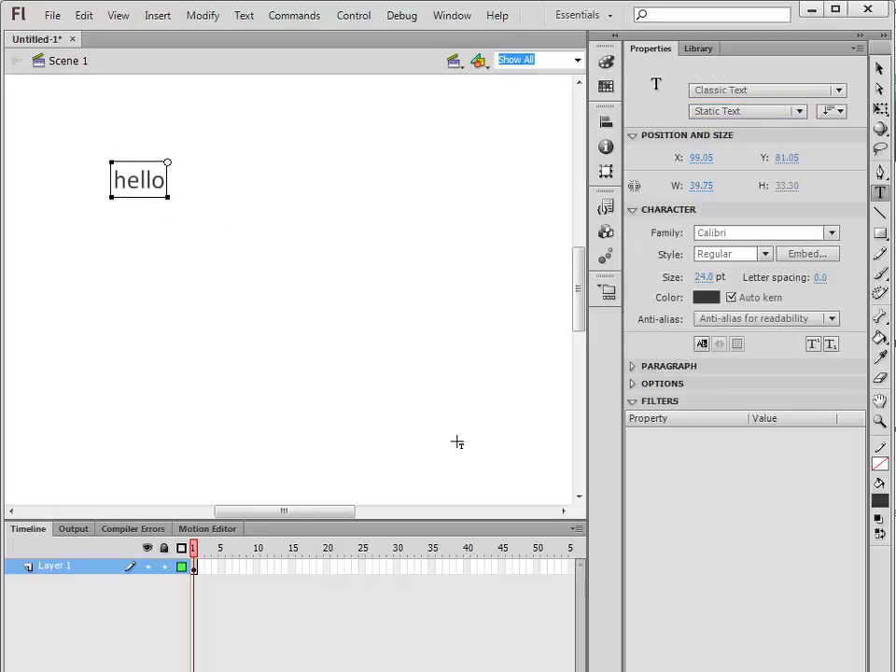
type(" there")
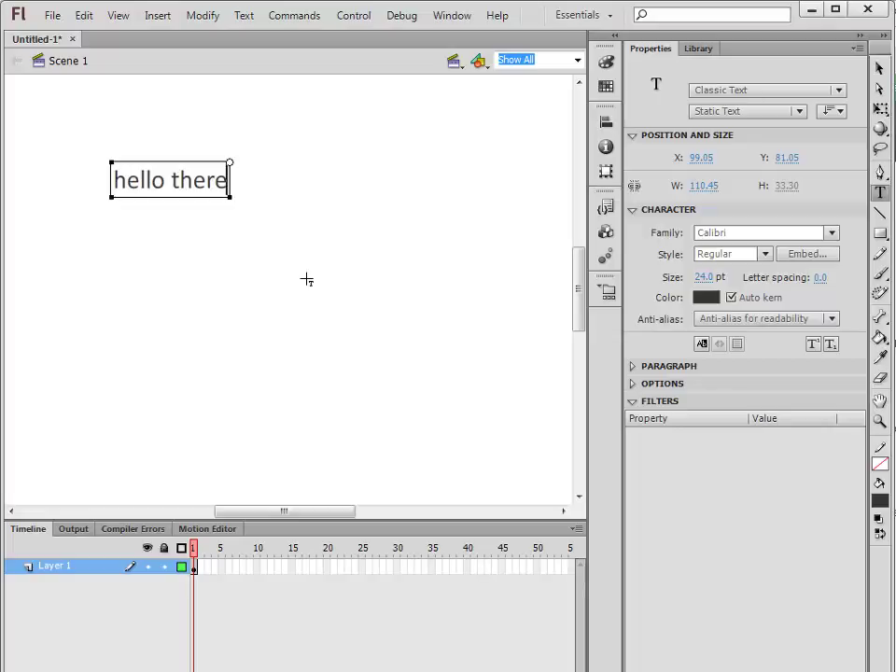
type("v")
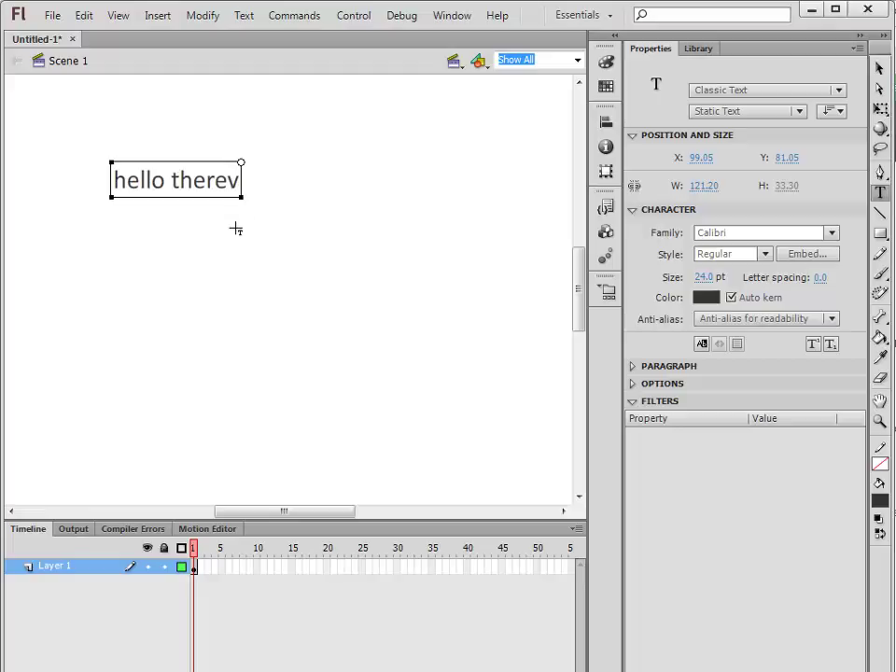
key("BackSpace")
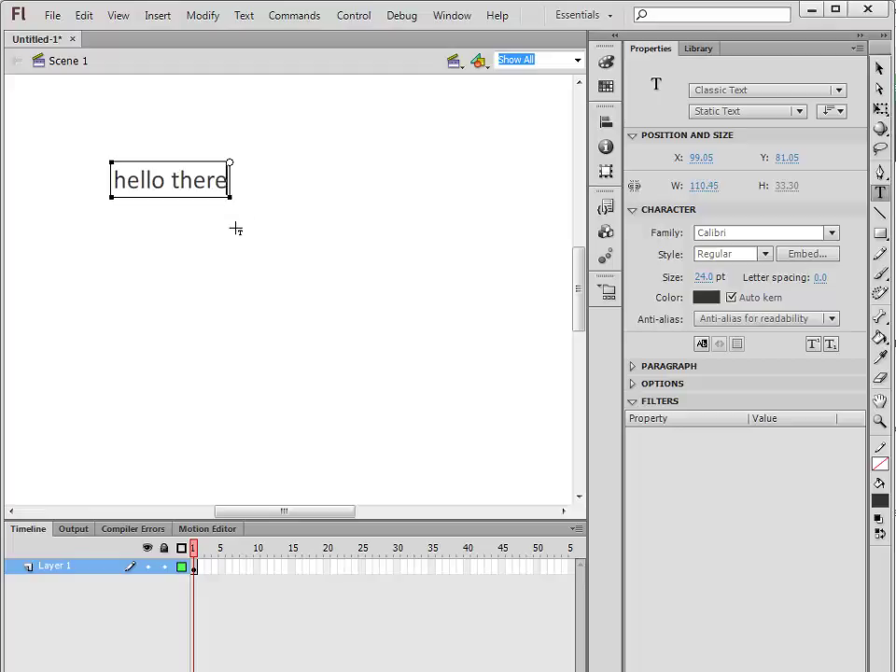
left_click(879, 71)
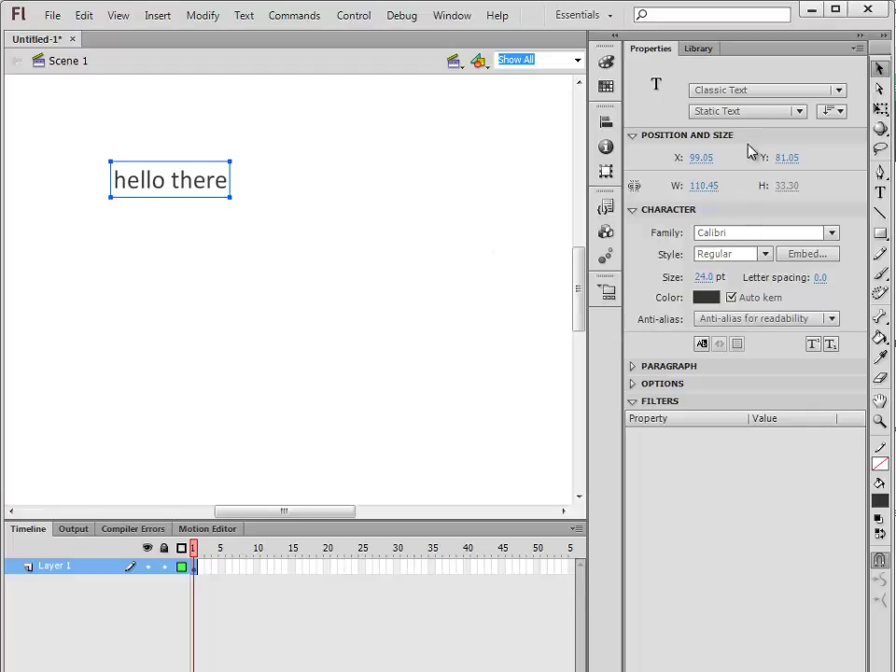
- Add a Dynamic Text field 'hello dynamic' below 'hello there', widened to 375.60 at X 27.70
left_click(753, 114)
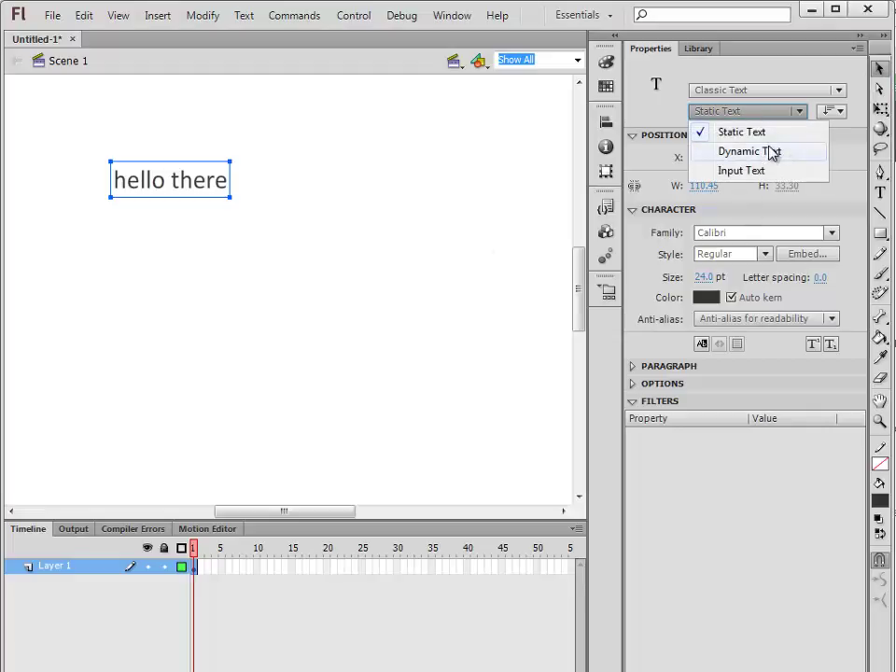
left_click(768, 151)
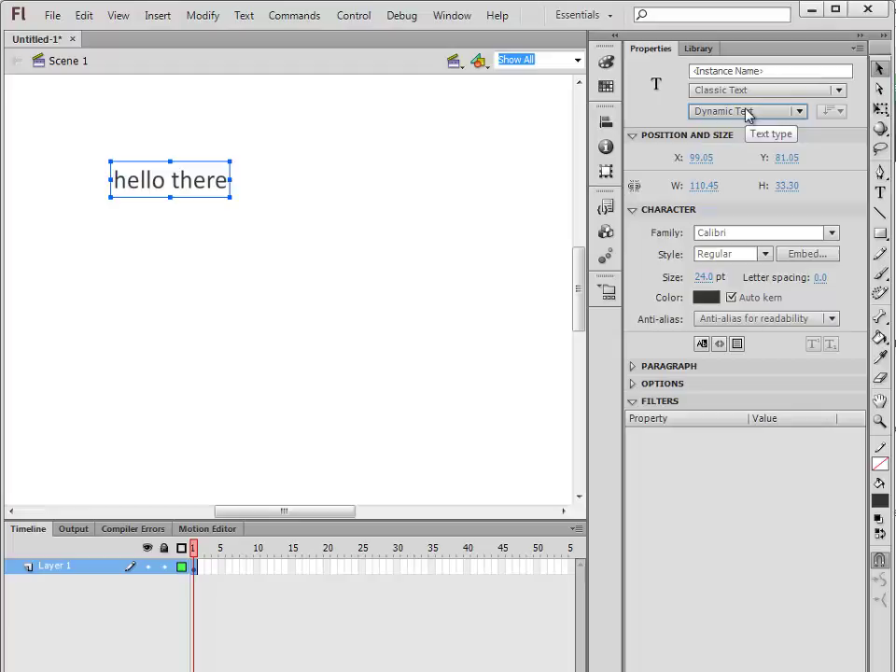
left_click(881, 193)
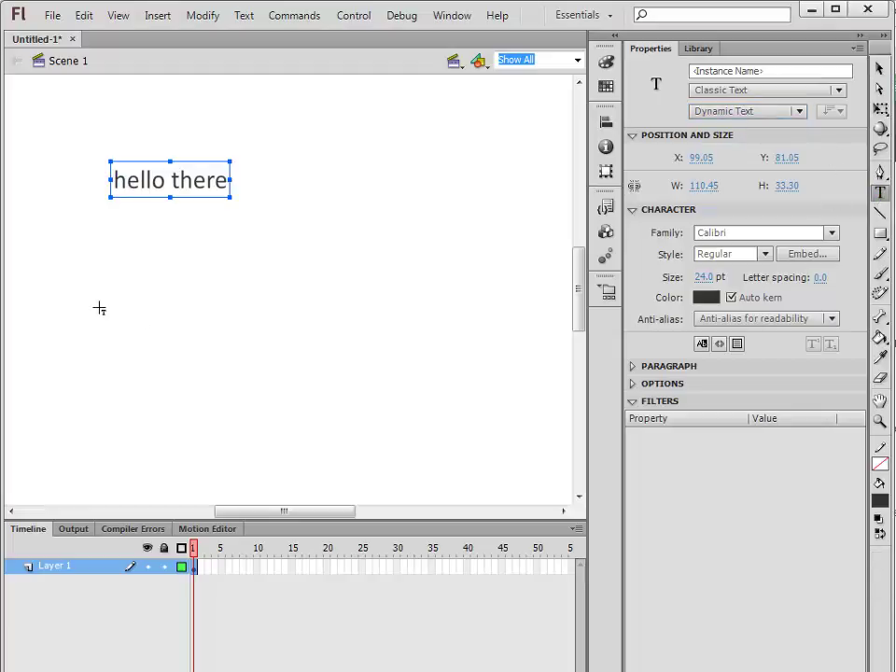
left_click(131, 297)
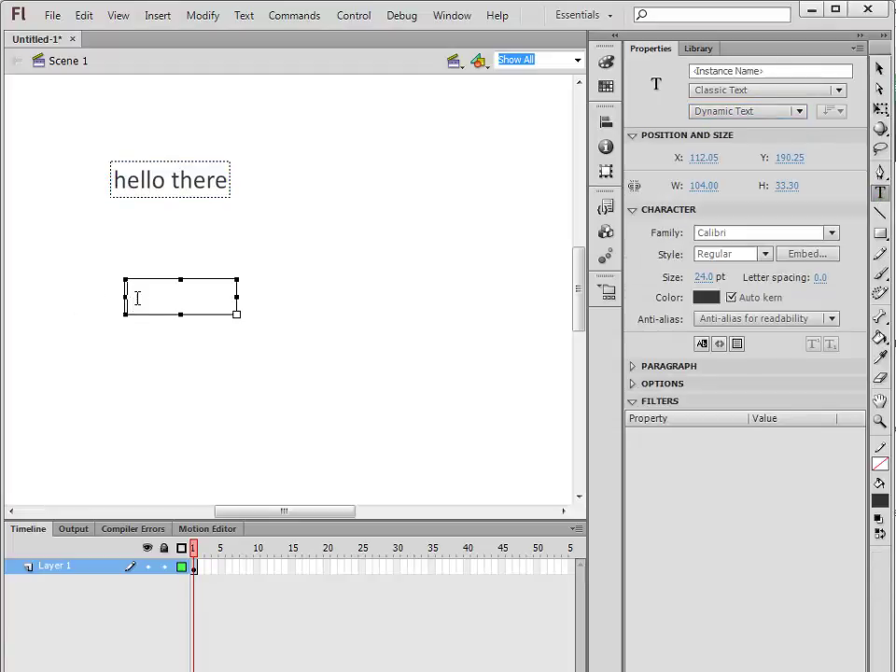
type("hello dynamic")
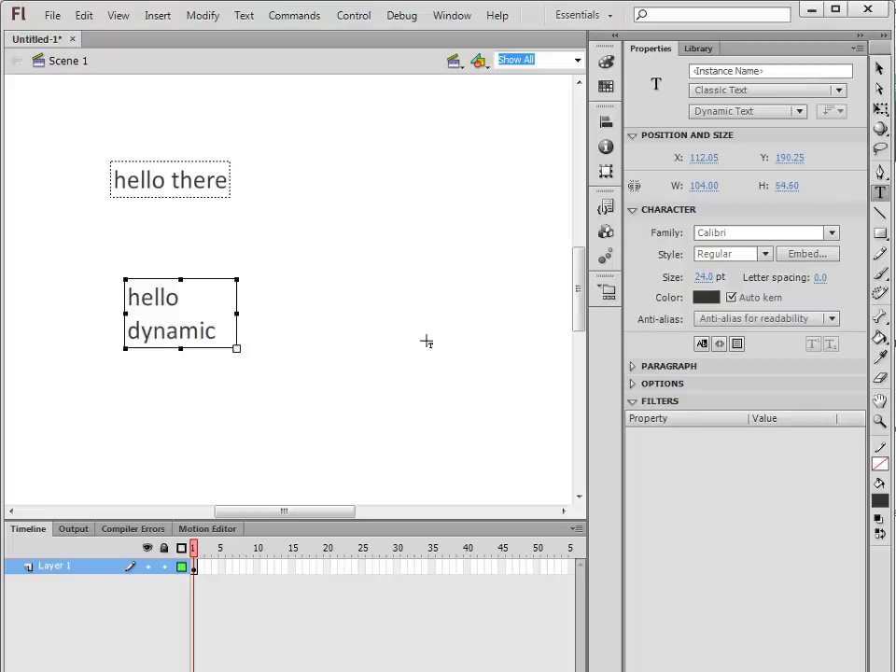
left_click_drag(237, 349, 438, 297)
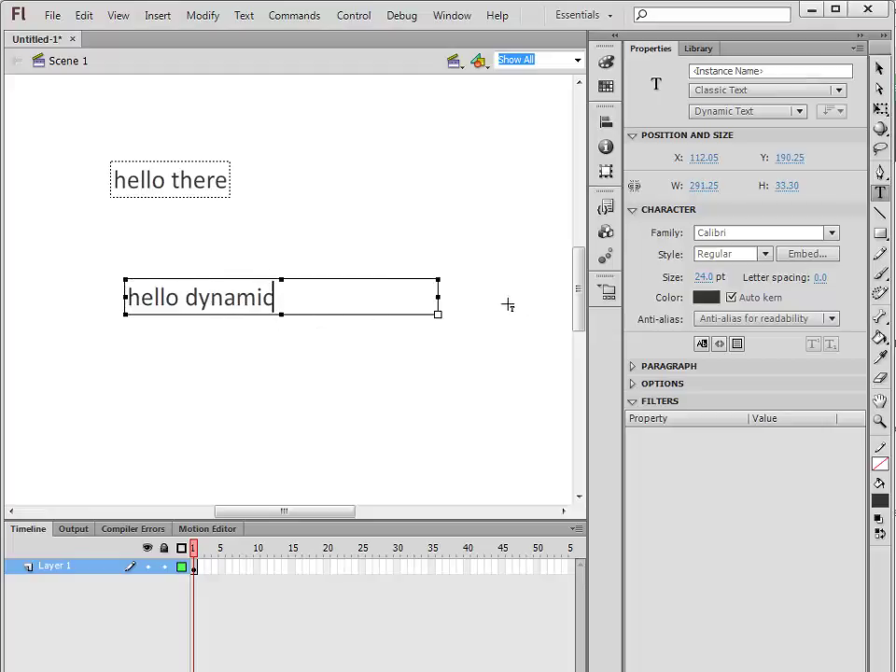
left_click_drag(124, 297, 34, 297)
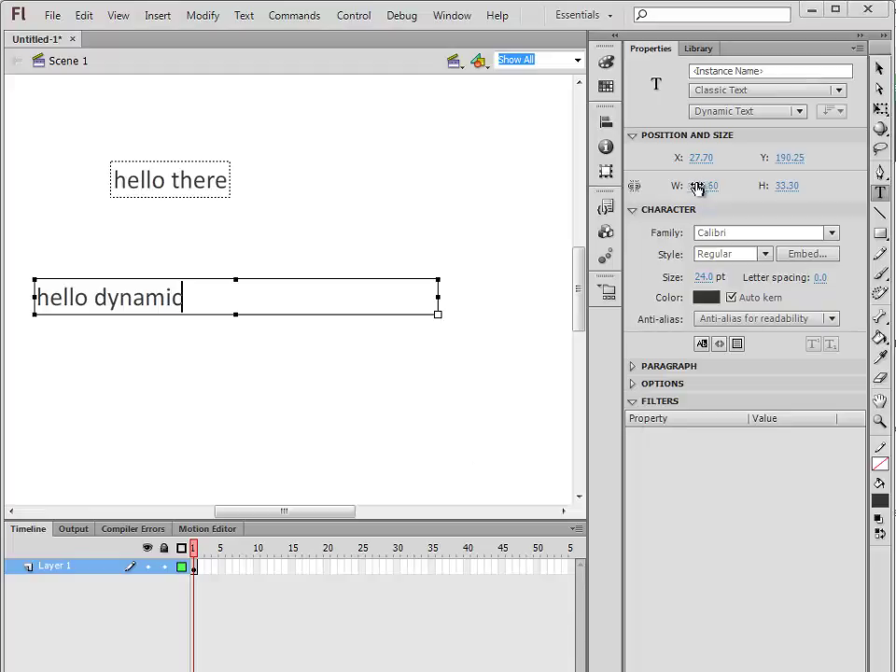
- Draw an Input Text box below 'hello dynamic' containing 'asdf', sized 210.10 × 33.30
left_click(759, 114)
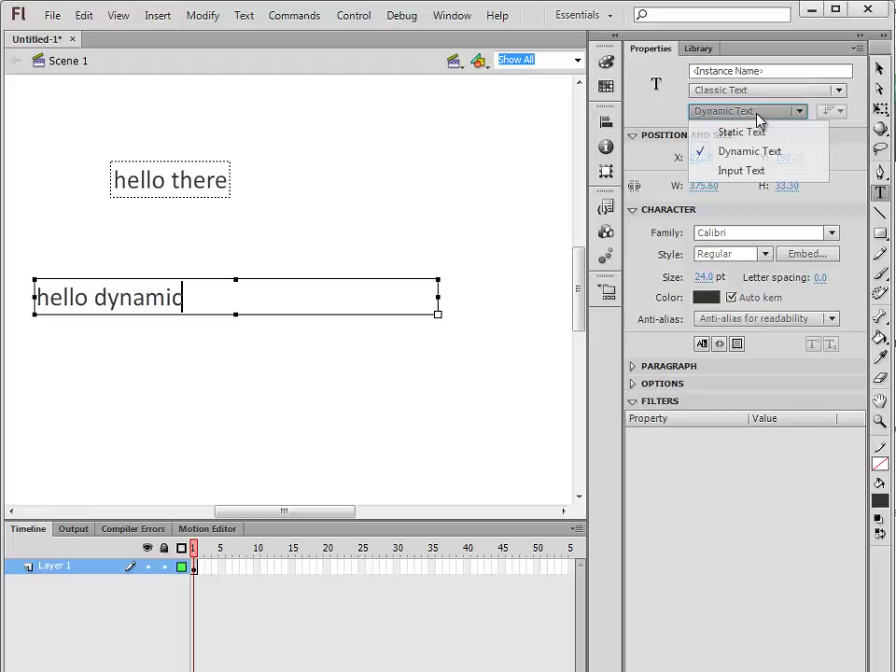
left_click(761, 173)
key("Escape")
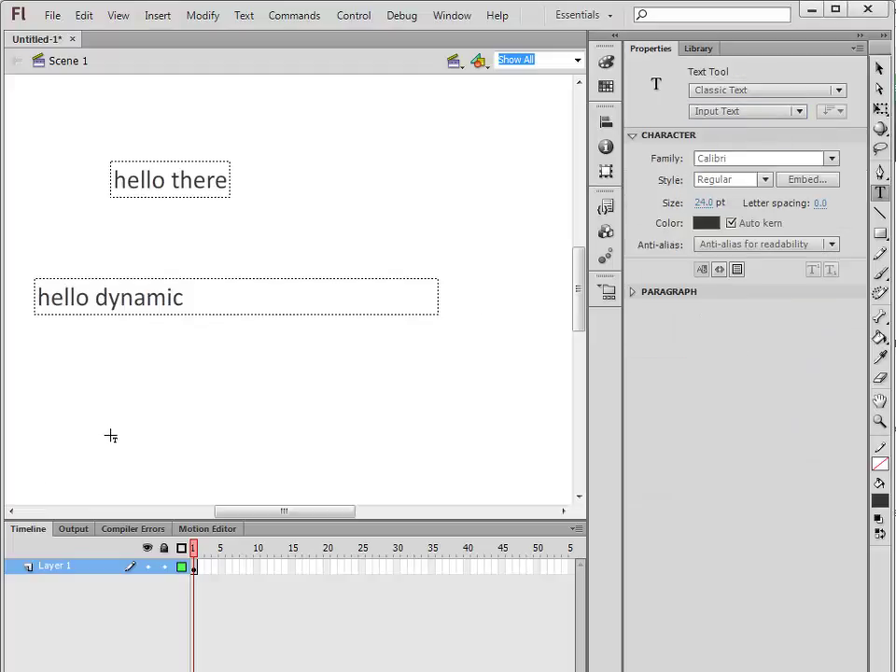
left_click_drag(110, 393, 334, 444)
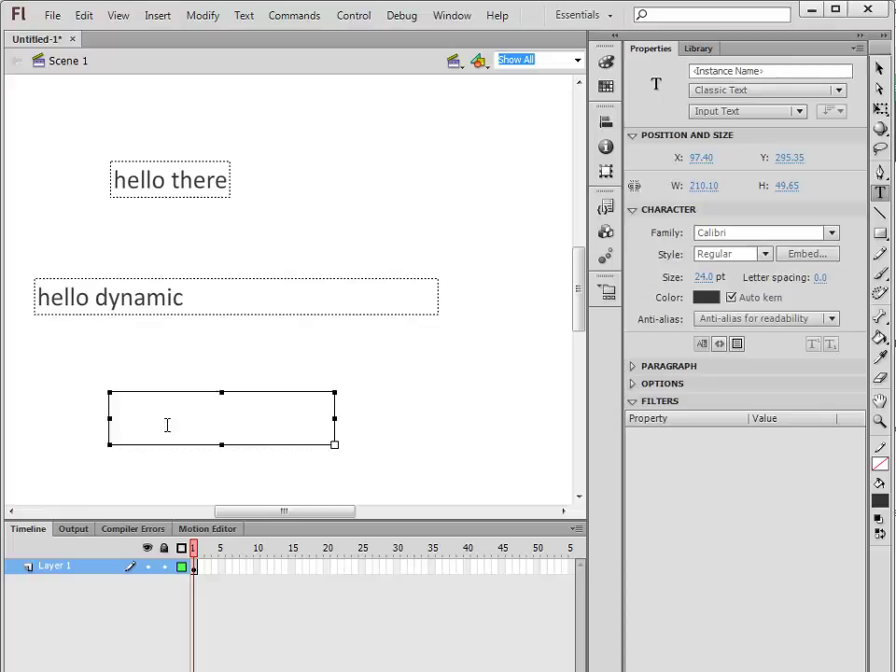
left_click(225, 420)
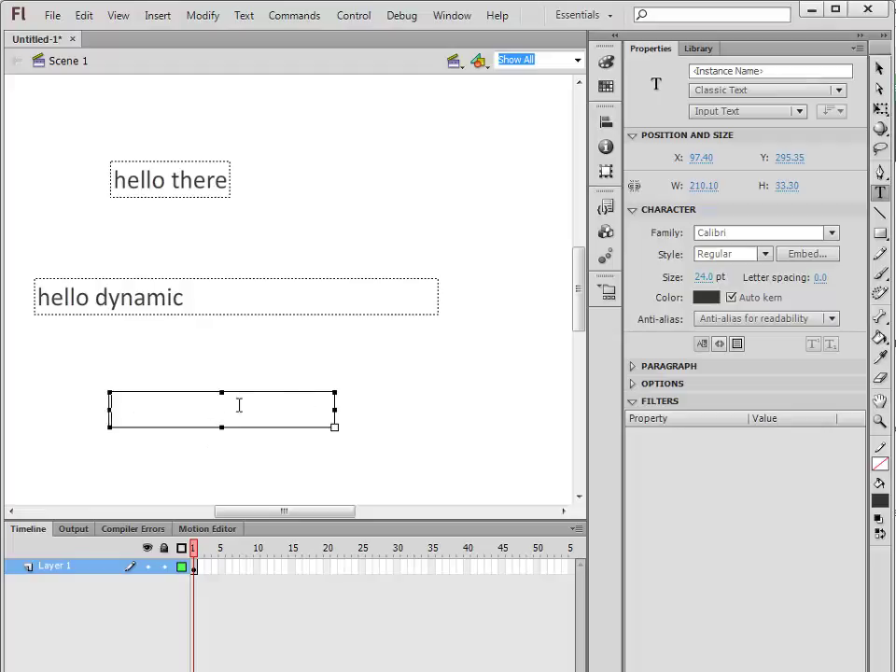
mouse_move(225, 429)
left_mouse_down()
mouse_move(220, 467)
mouse_move(222, 431)
left_mouse_up()
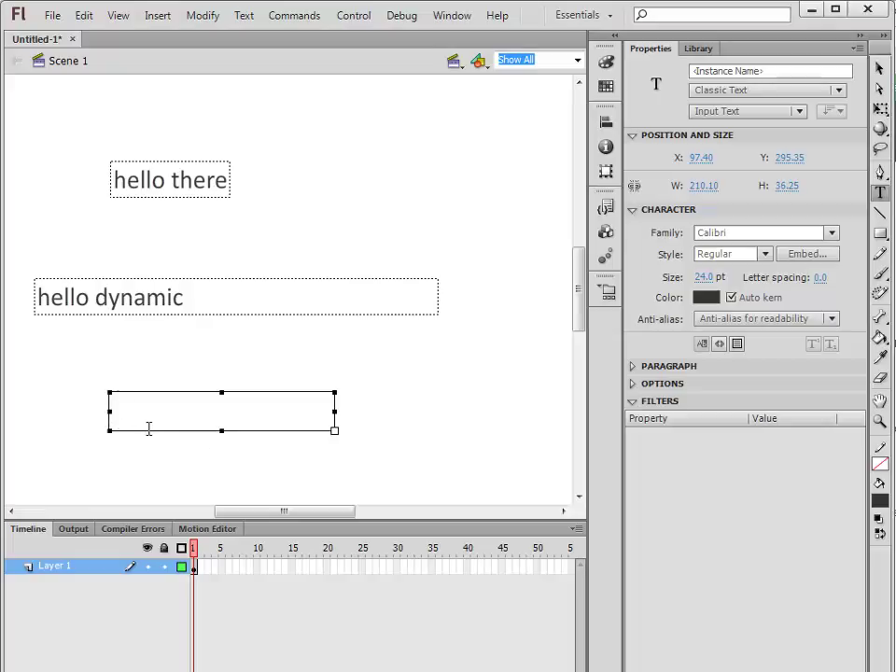
type("asdf")
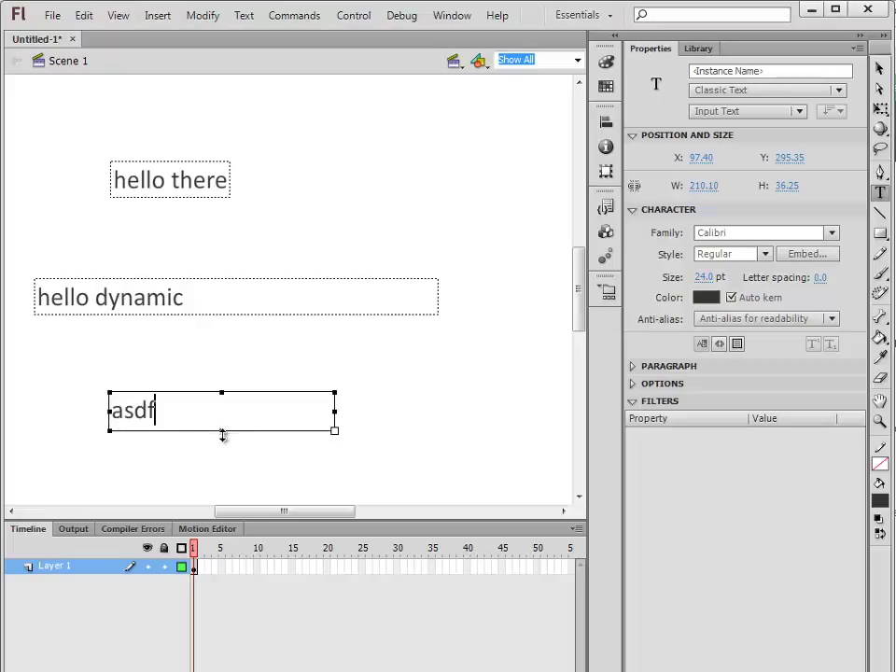
left_click_drag(222, 431, 216, 407)
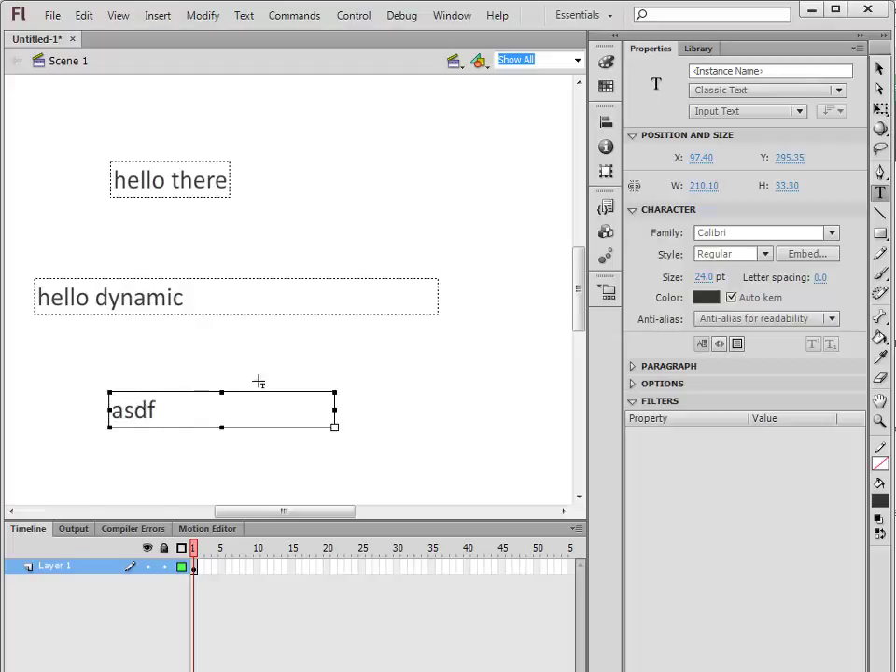
- Switch the 'asdf' field's engine to TLF Text and leave its behaviour on Editable
left_click(750, 90)
left_click(737, 111)
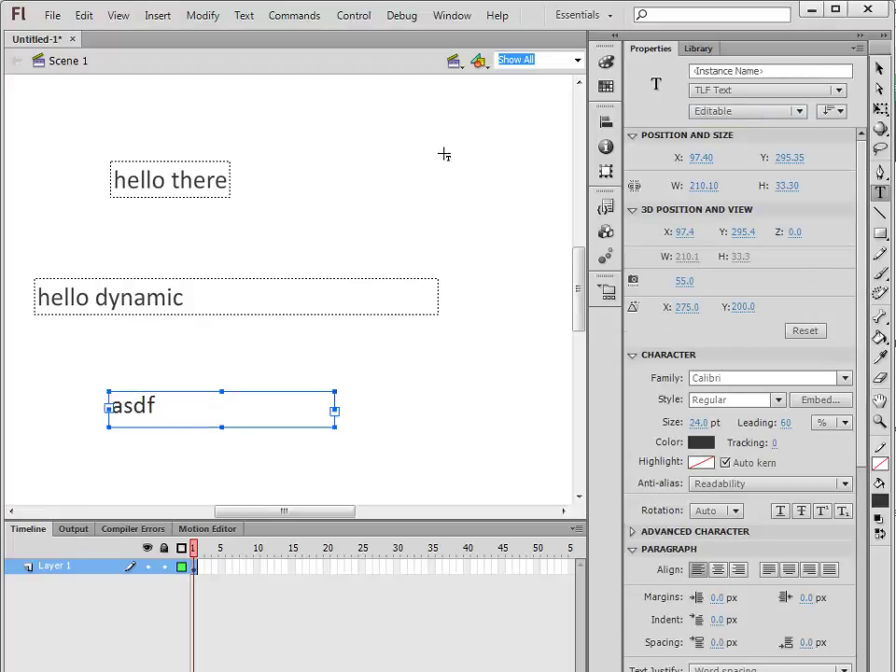
left_click(775, 113)
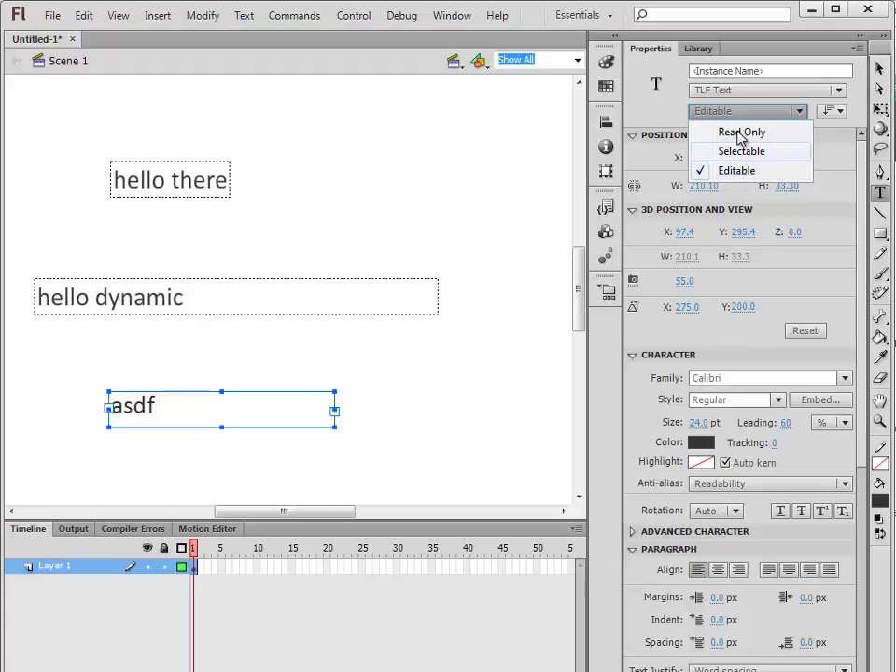
left_click(695, 111)
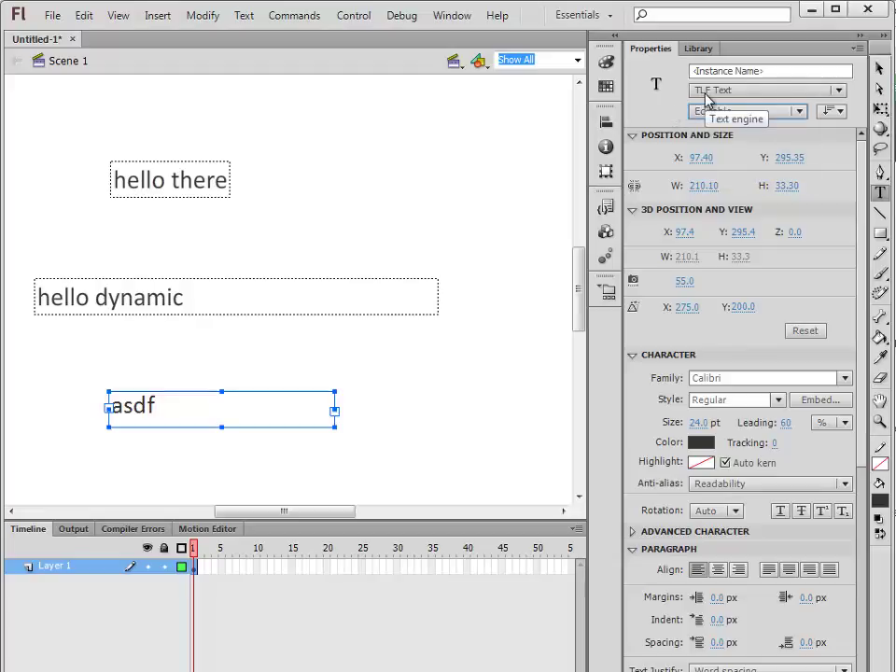